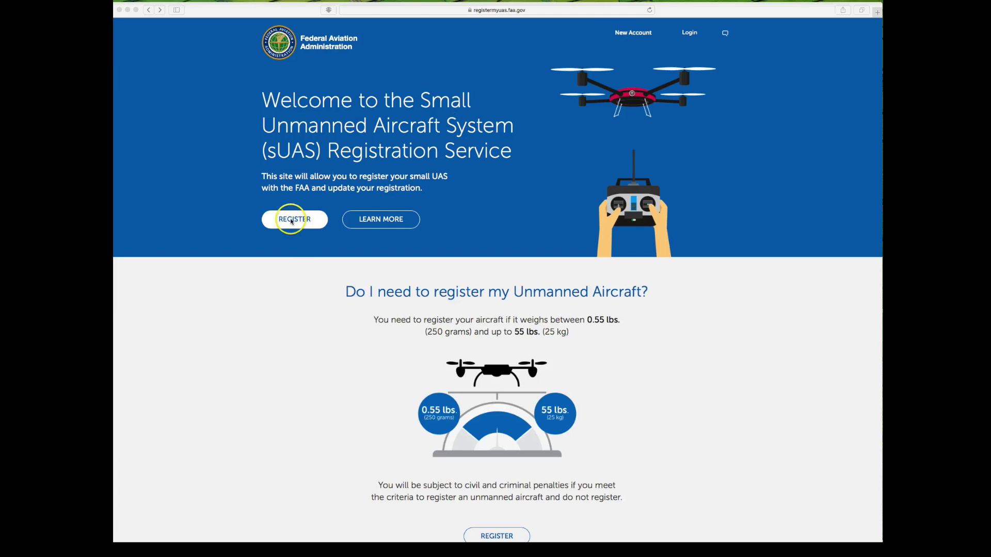
Register a new account with an e-mail address and password and submit Create Account
left_click(292, 221)
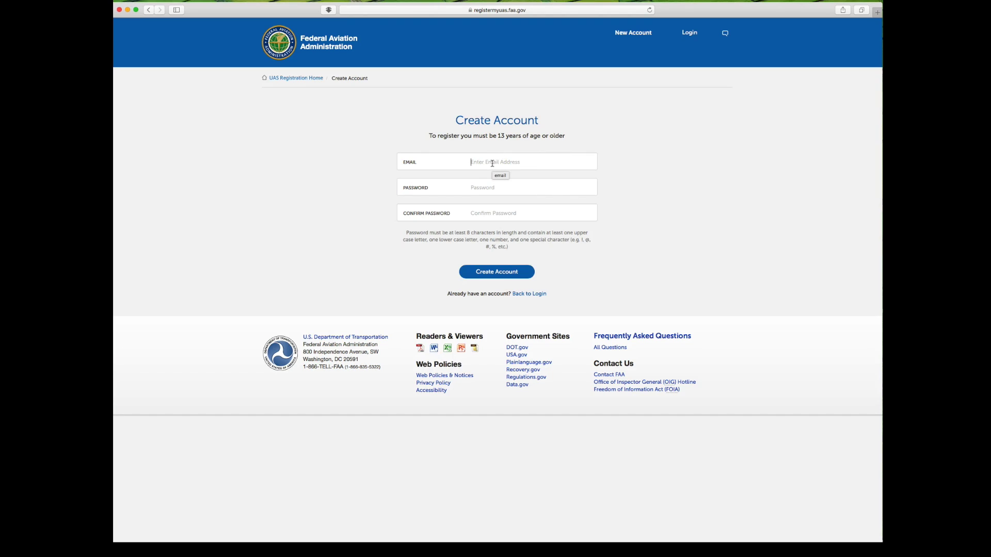
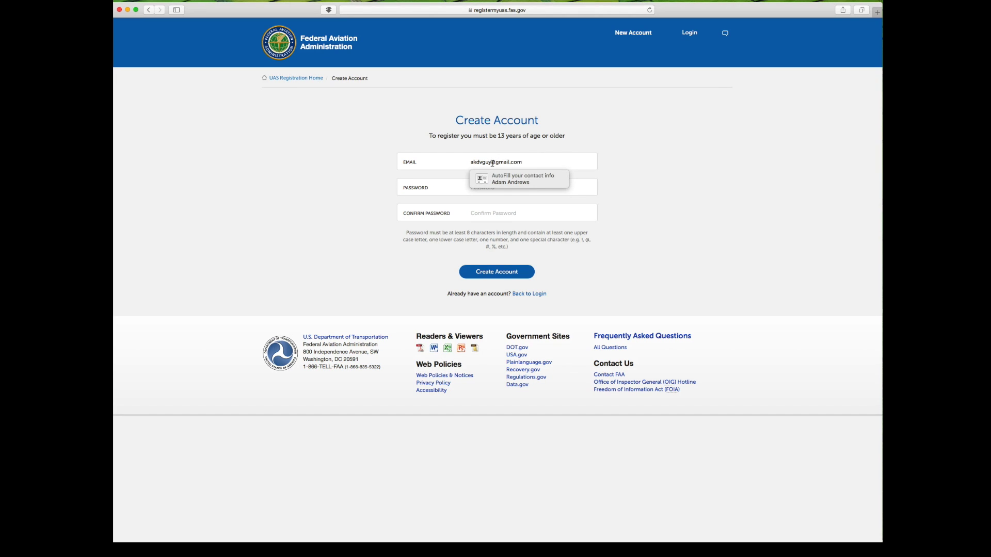
left_click(653, 210)
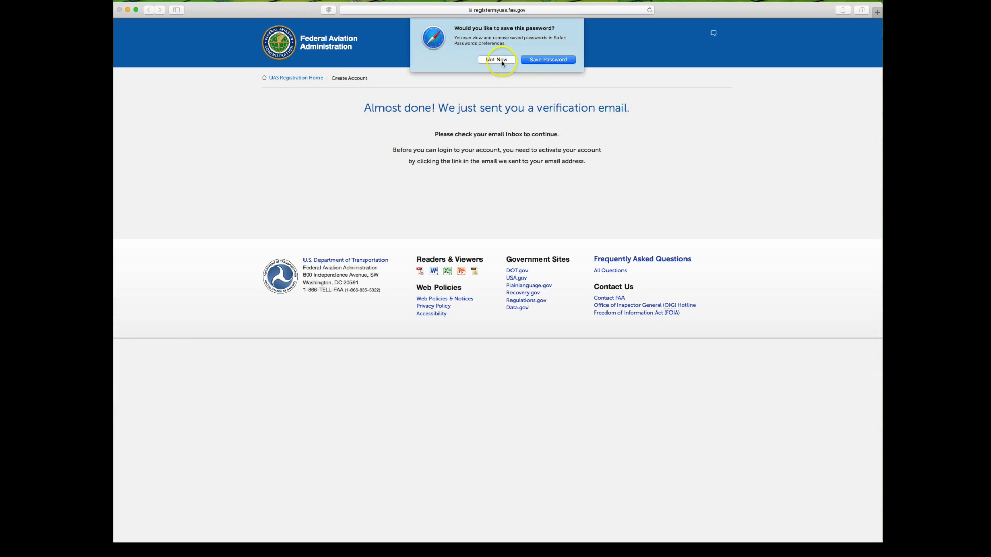
left_click(501, 61)
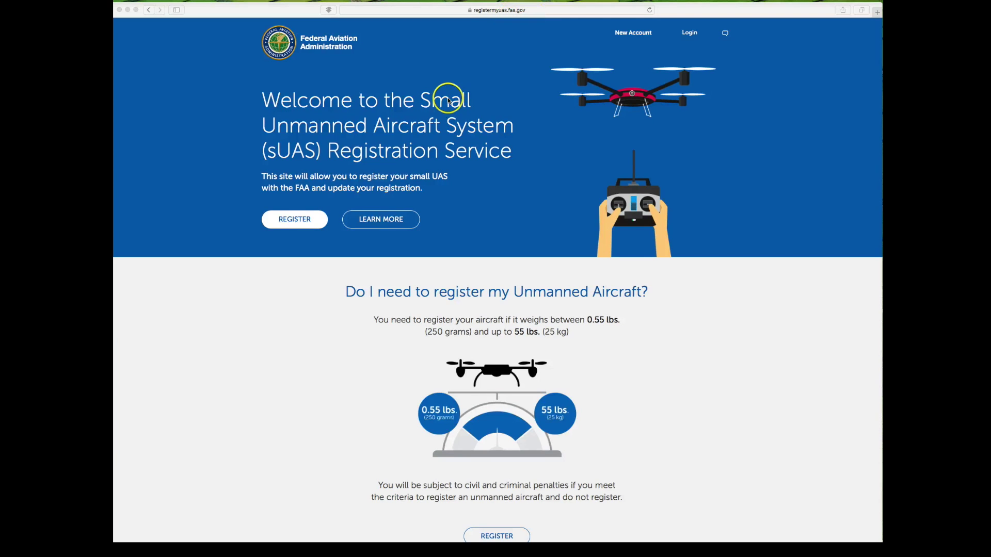
Log in with the saved e-mail and password after accepting the system use notice
left_click(692, 37)
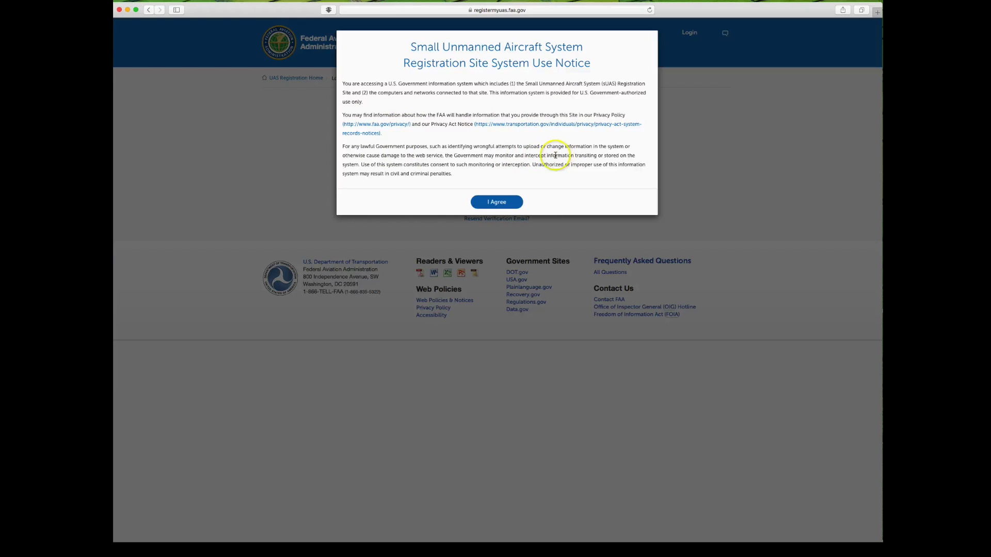
left_click(499, 201)
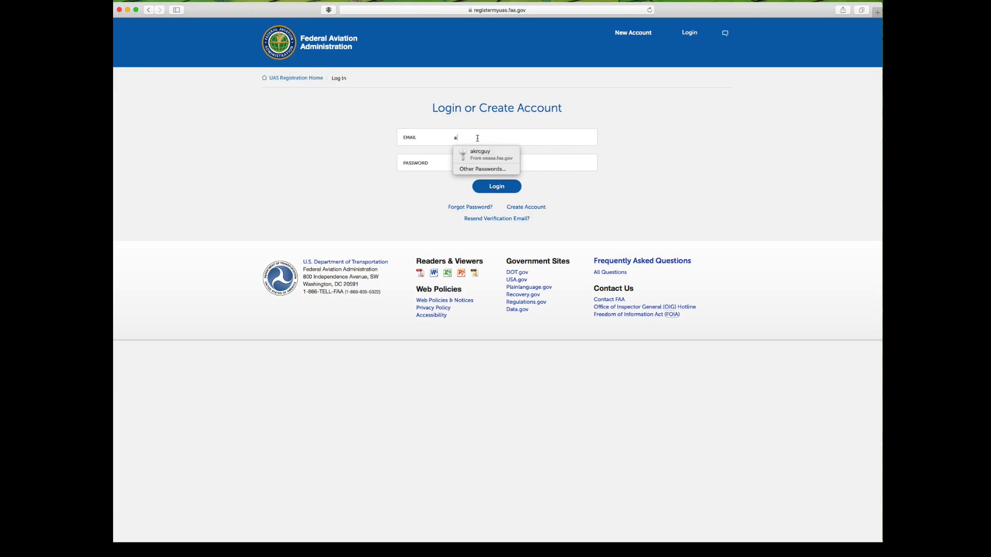
key("Return")
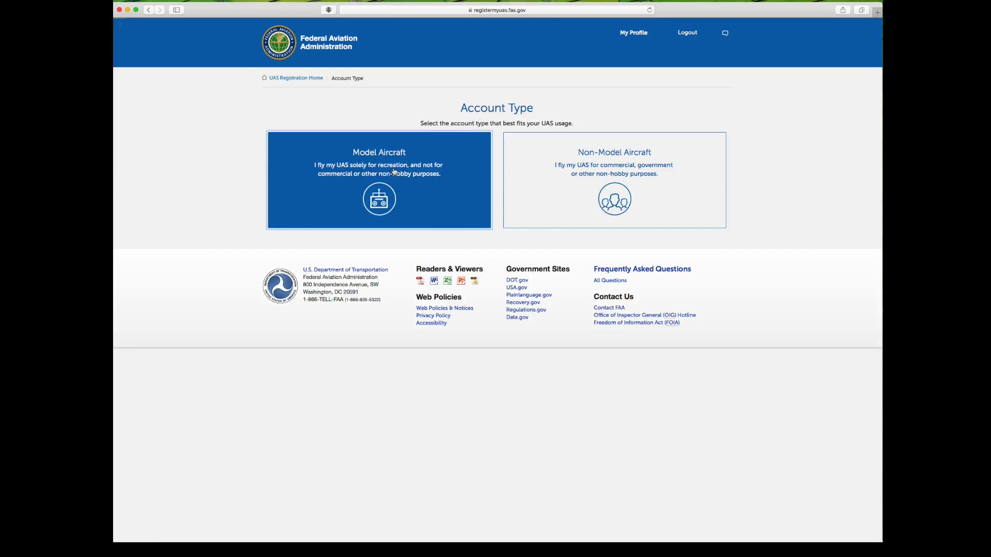
left_click(394, 172)
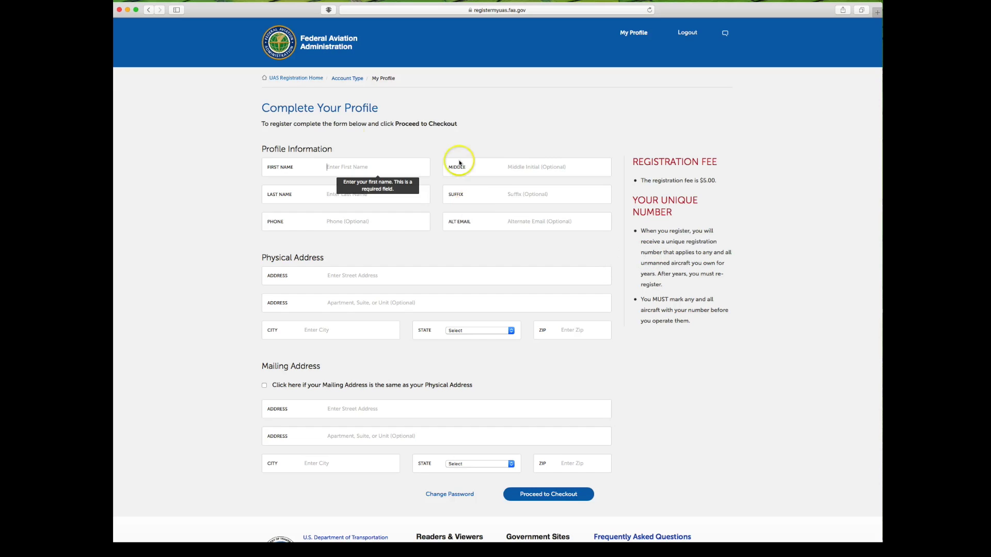
left_click(149, 11)
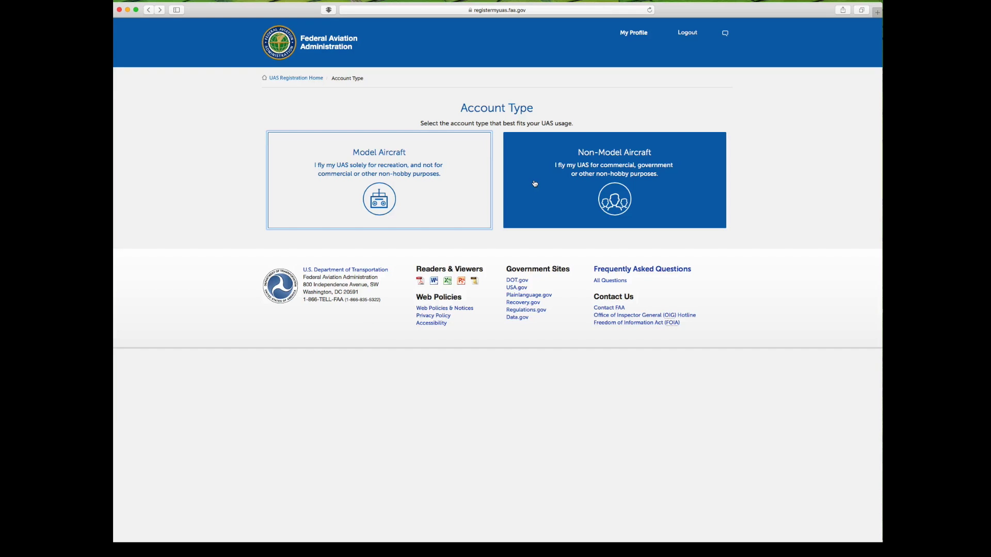
Select the Non-Model Aircraft account type and scroll through the empty organization profile form
left_click(607, 181)
left_click(258, 251)
scroll(269, 238, "down", 2)
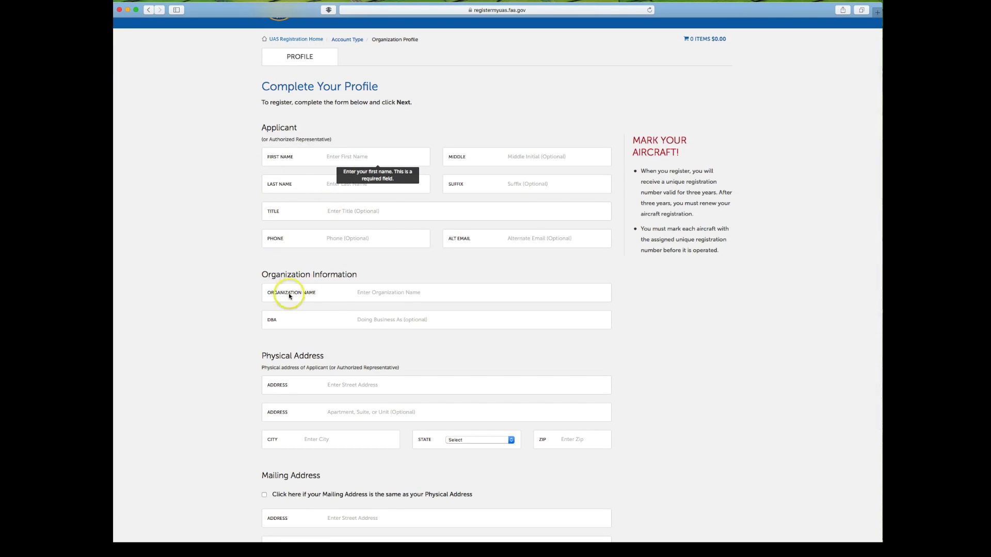
scroll(234, 289, "down", 5)
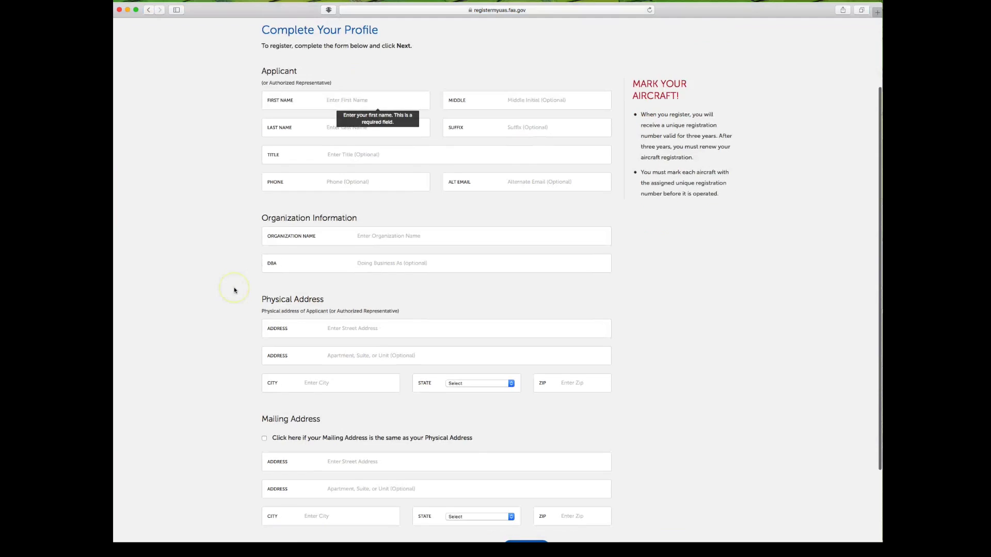
scroll(234, 290, "up", 5)
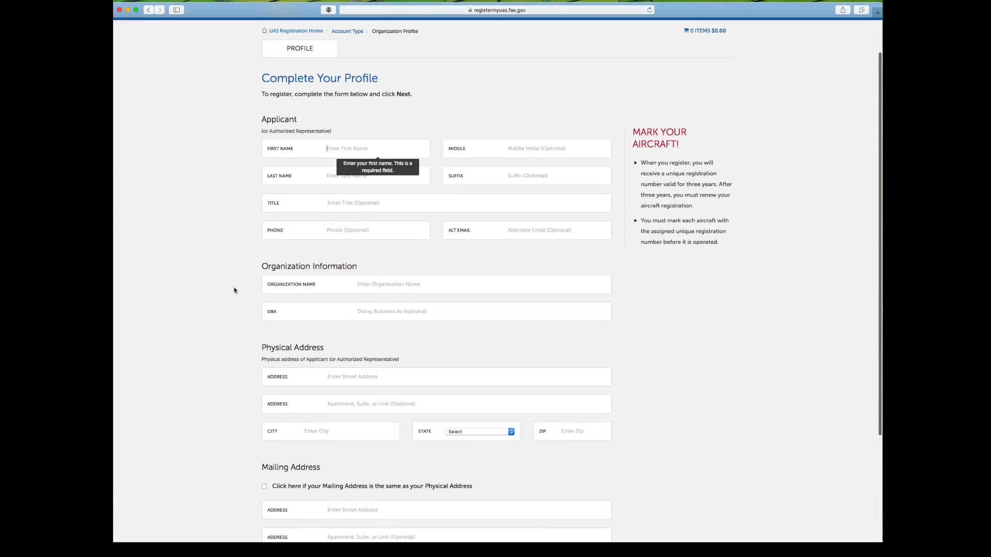
scroll(535, 277, "down", 3)
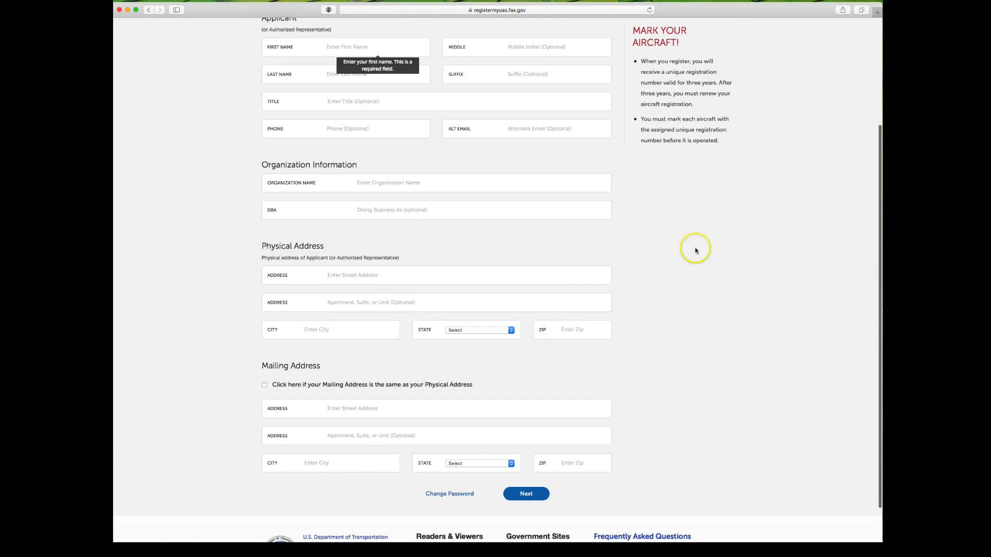
scroll(696, 250, "up", 1)
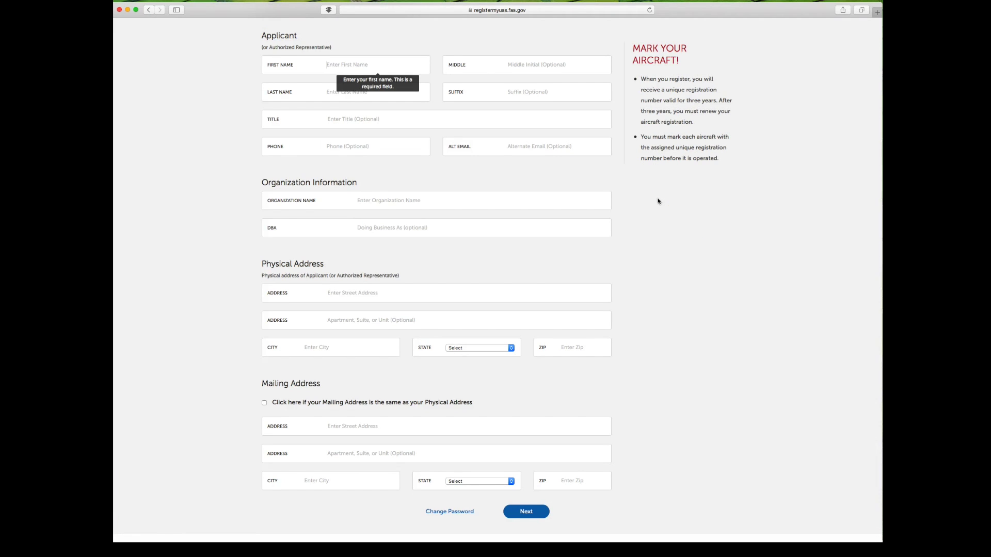
scroll(658, 201, "up", 5)
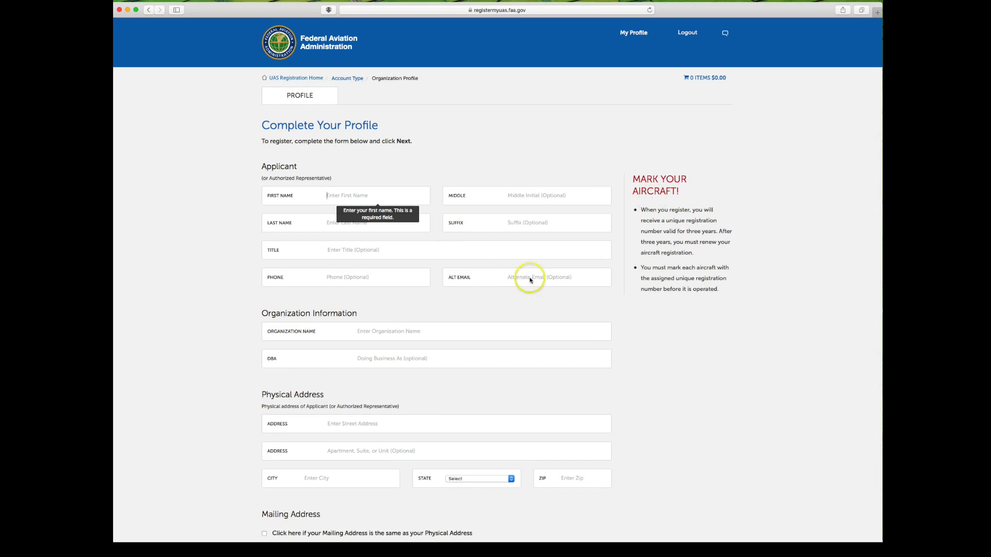
Fill in the applicant's name, the ABC Drones Co. organization details and physical address
left_click(330, 196)
type("Adam")
key("Tab")
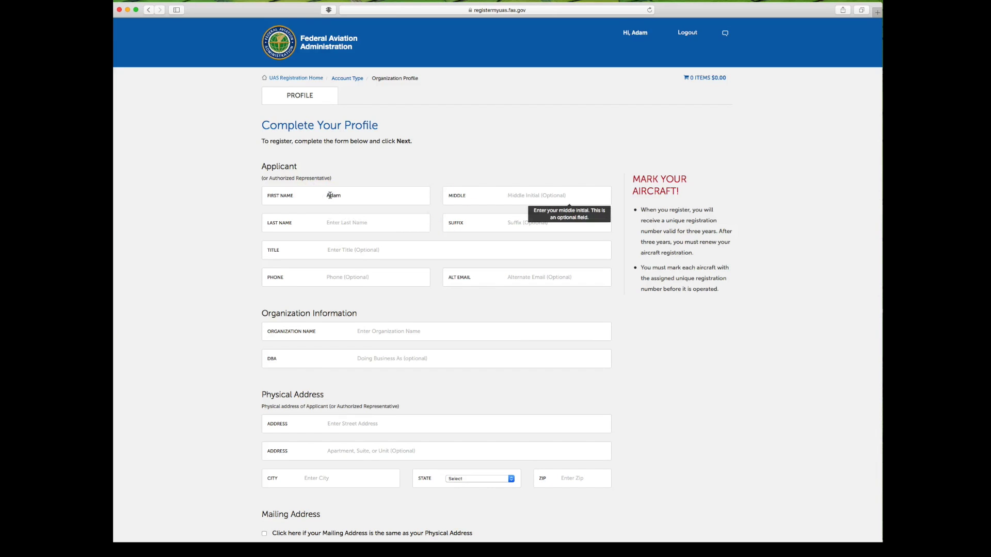
key("Tab")
type("An")
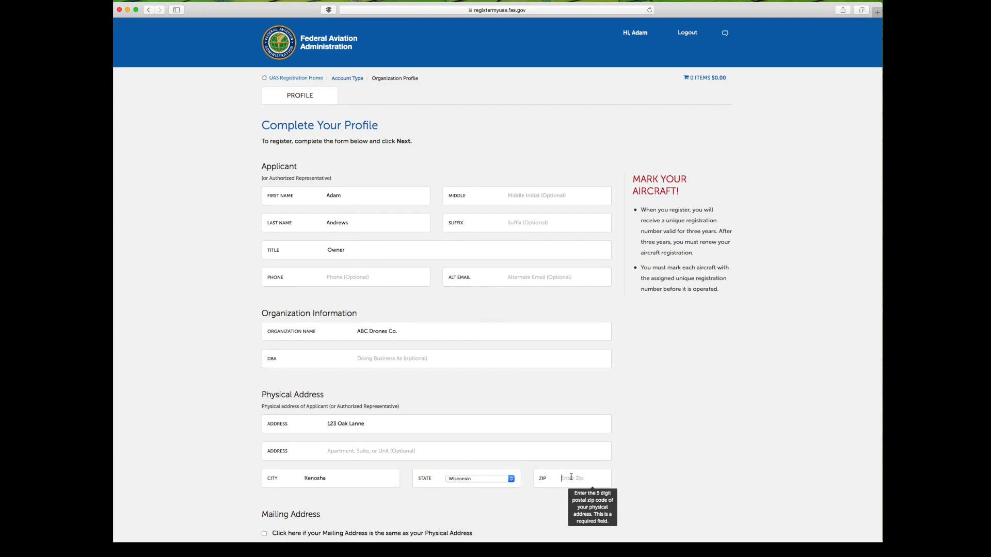
type("53143")
left_click(561, 449)
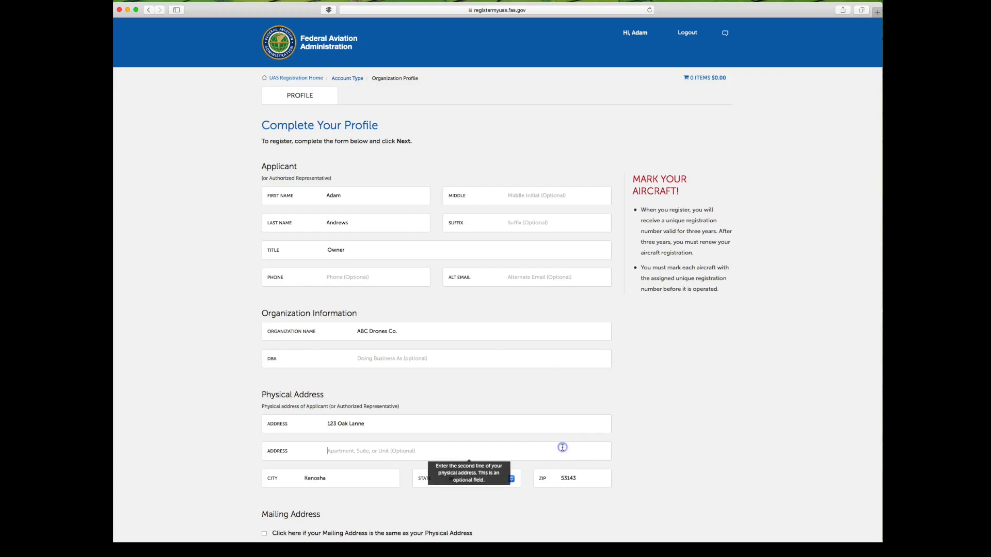
Use the physical address as the mailing address and submit the profile
scroll(533, 449, "down", 3)
left_click(264, 432)
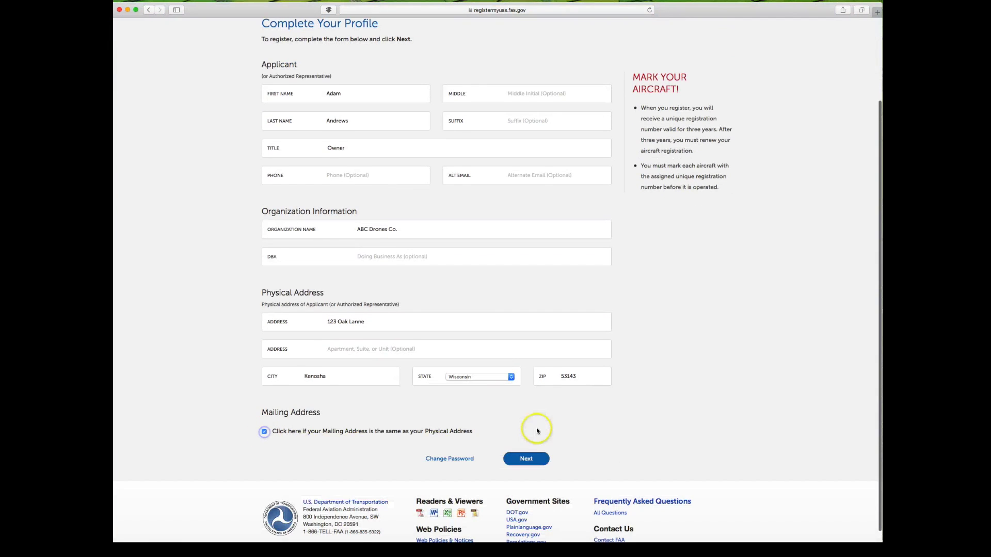
scroll(534, 434, "down", 1)
left_click(529, 449)
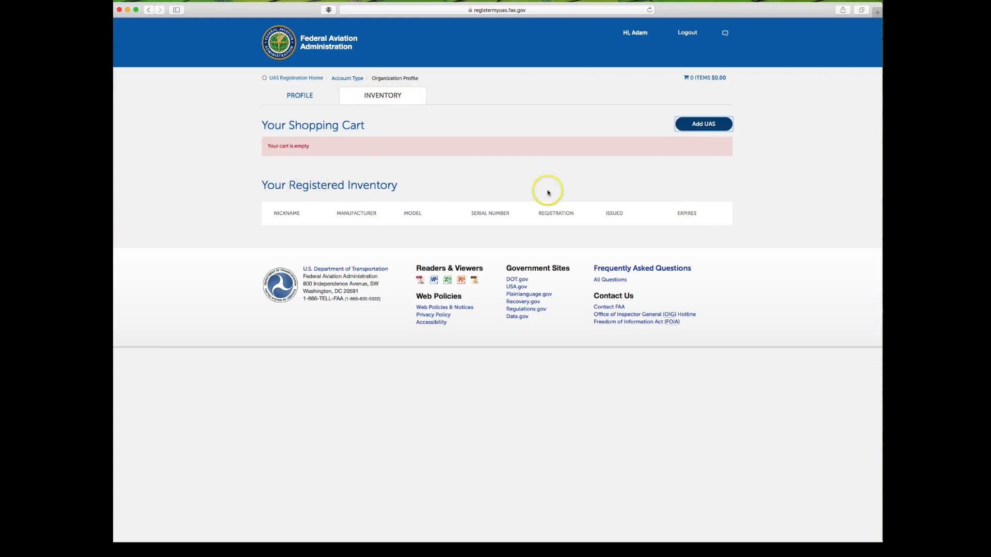
Add a purchased DJI Inspire 1 Pro nicknamed UAS1, with its serial number, to the cart
left_click(705, 126)
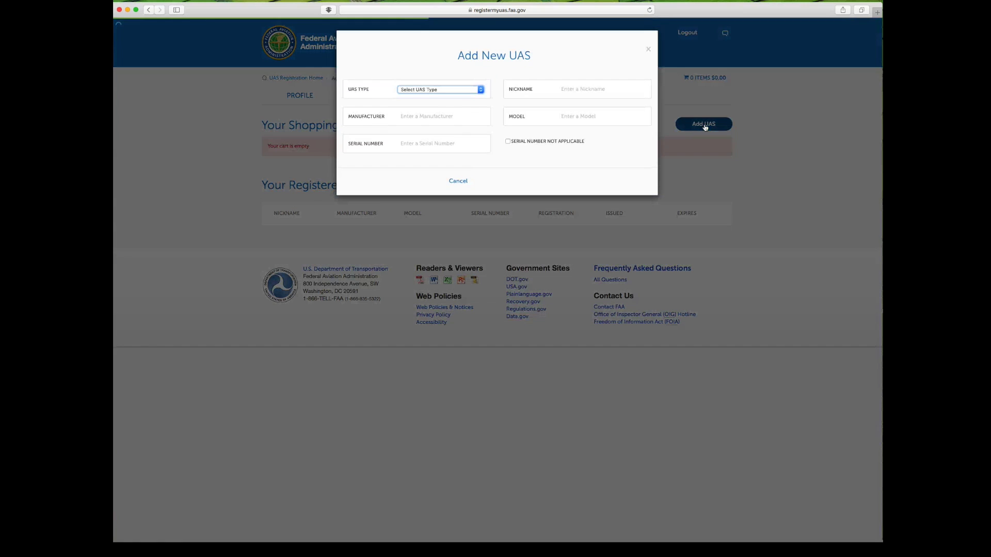
left_click(481, 90)
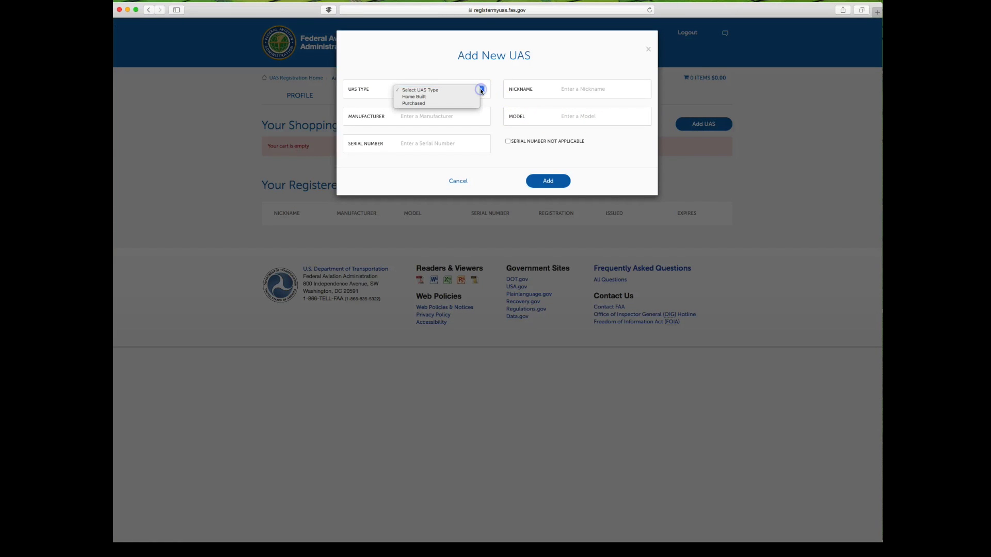
left_click(460, 103)
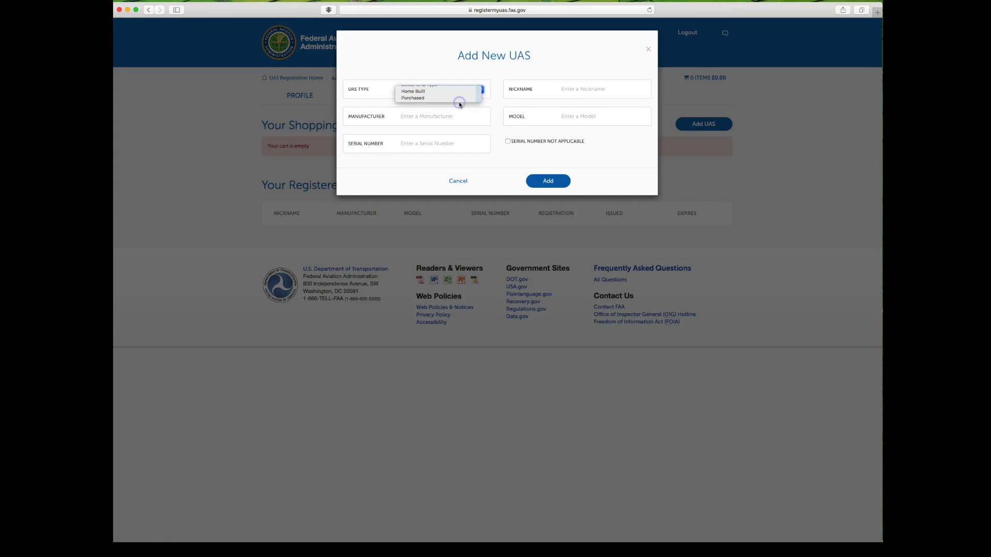
left_click(570, 90)
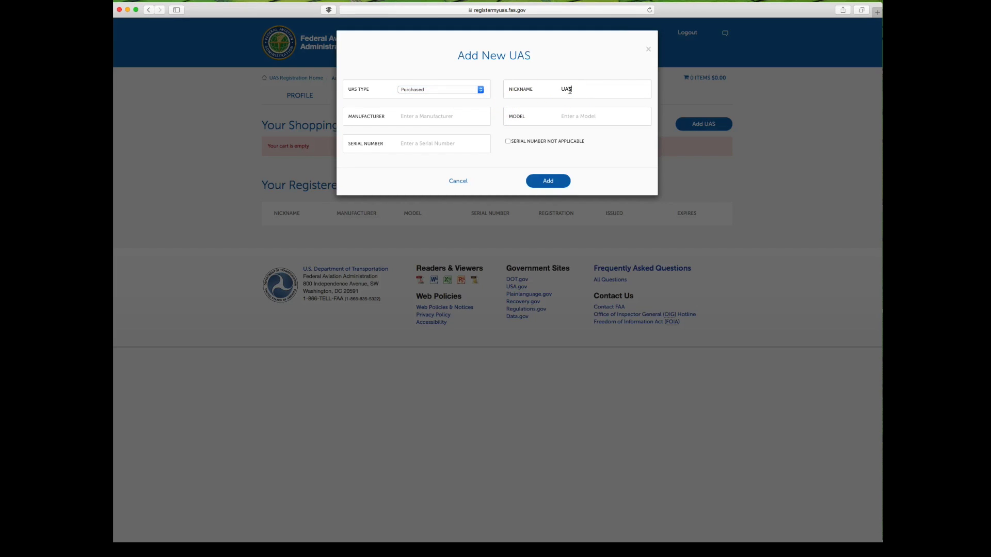
left_click(438, 116)
left_click(573, 117)
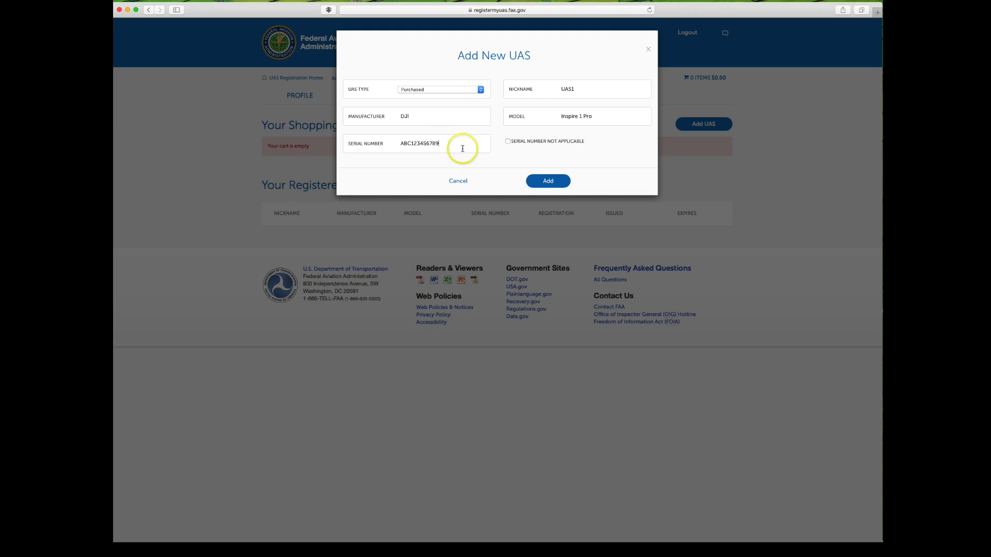
left_click(548, 182)
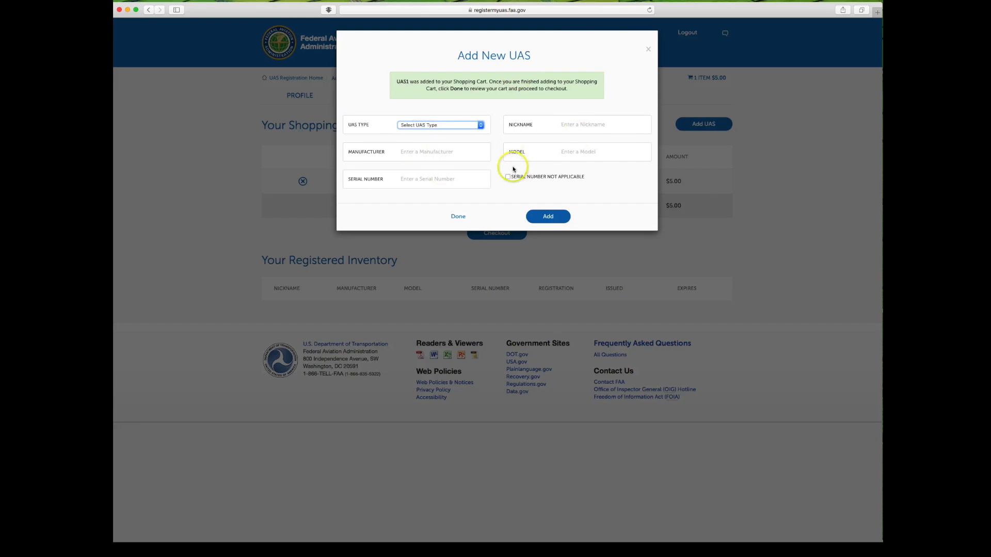
Finish the cart and advance checkout past the FAA acknowledgment to Billing Information
left_click(457, 216)
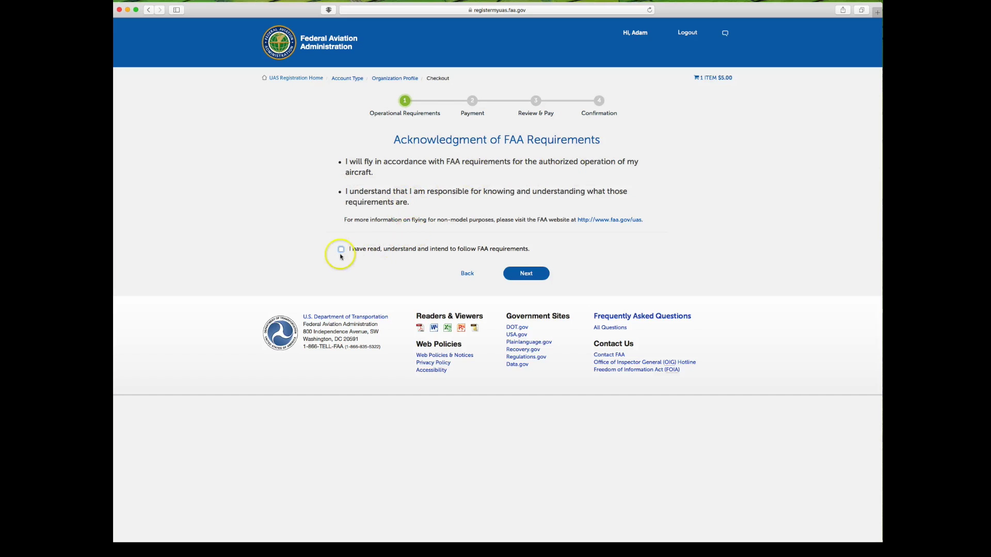
left_click(521, 272)
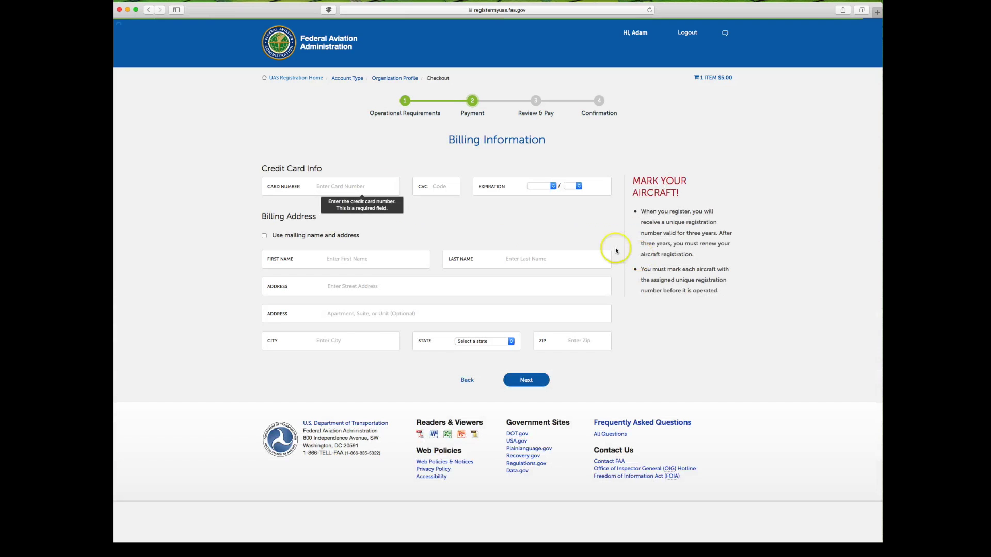